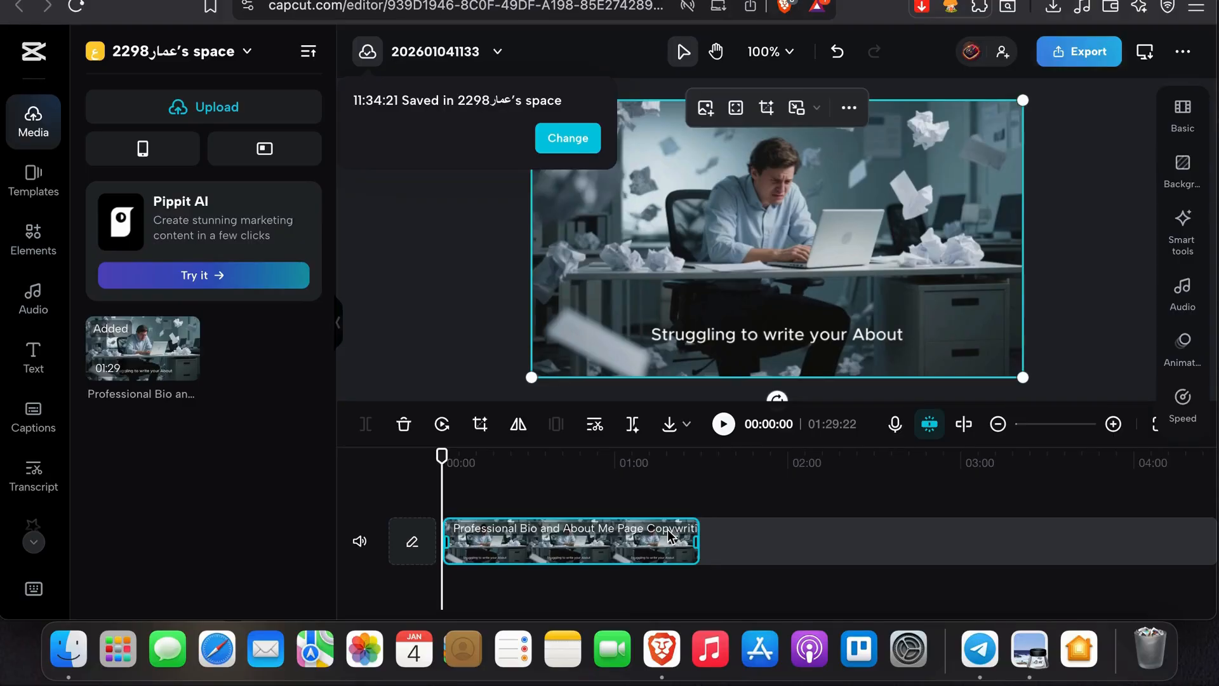
# Split the Professional Bio video clip on the timeline at 00:25:03
pyautogui.click(689, 498)
pyautogui.moveTo(686, 495); pyautogui.dragTo(709, 506)
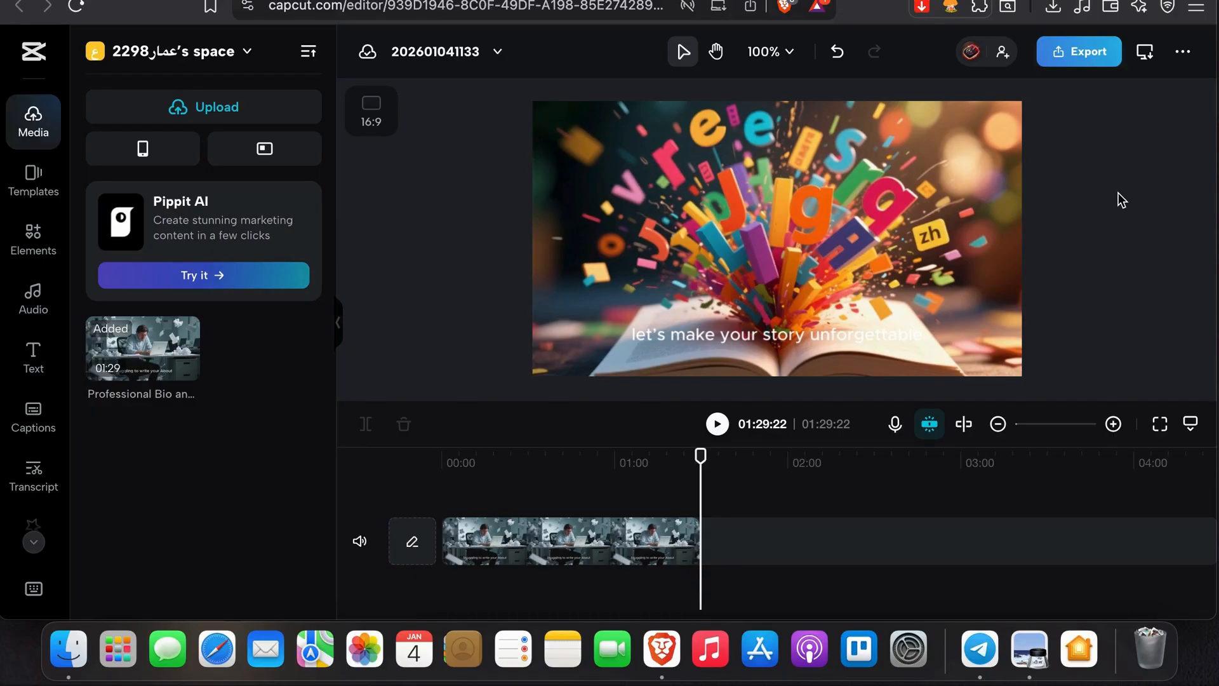
pyautogui.click(514, 491)
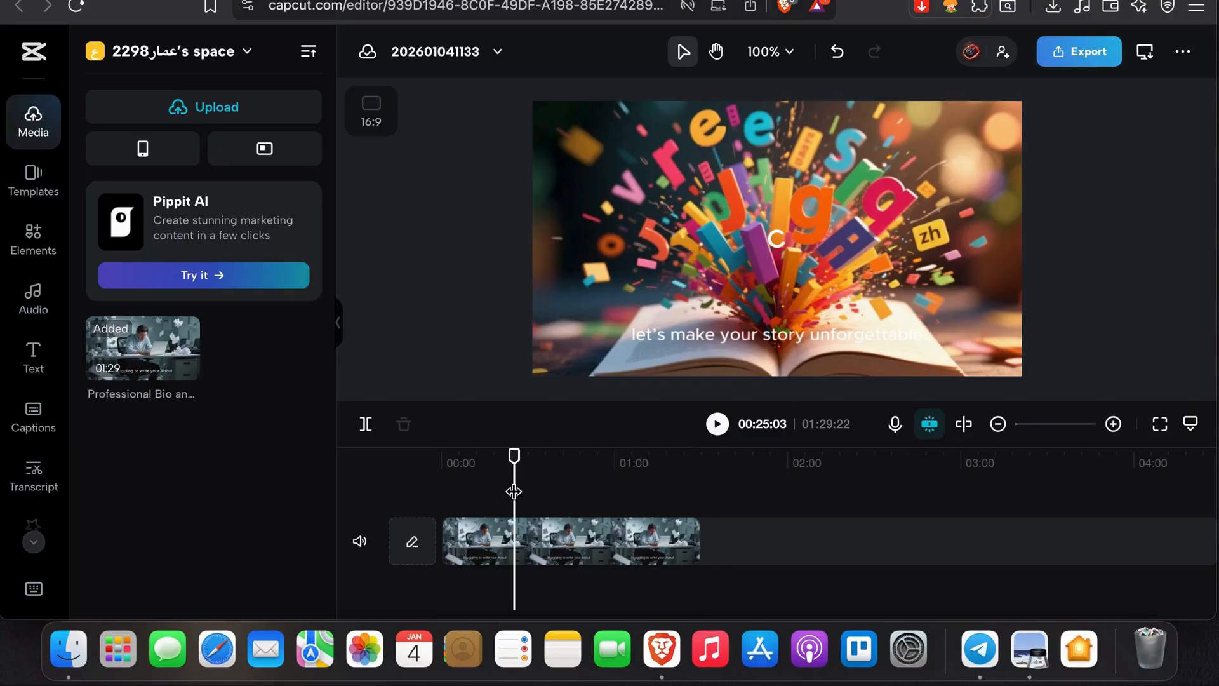
pyautogui.click(512, 541)
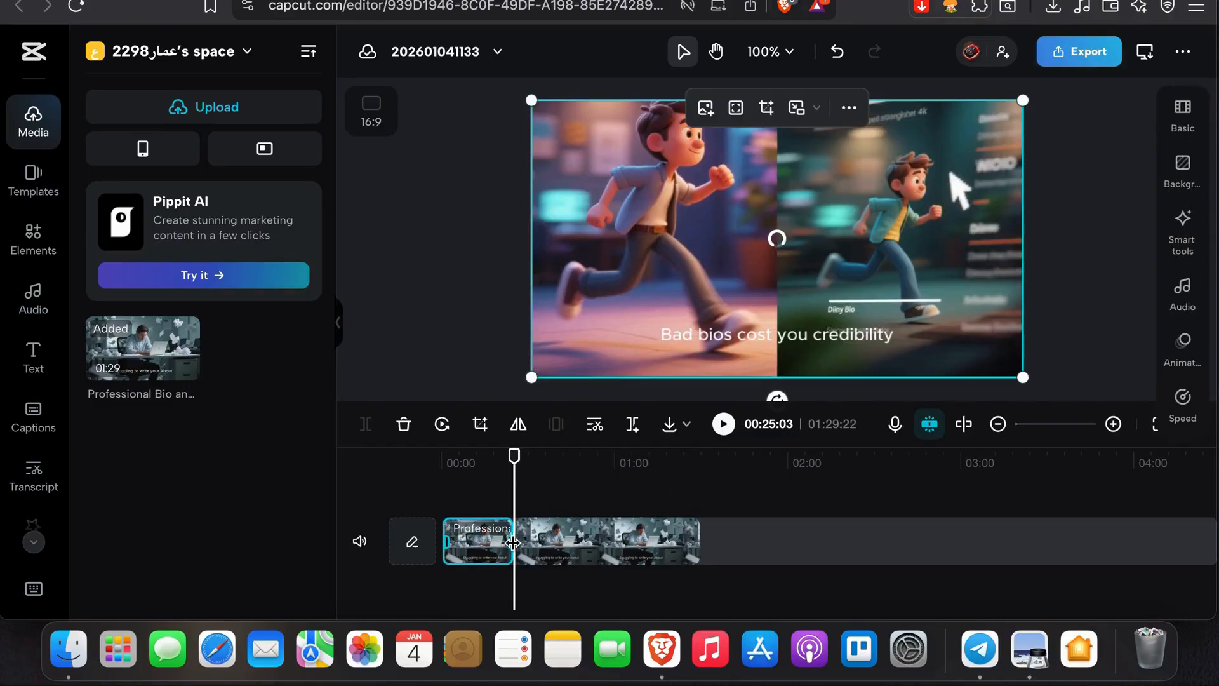
# Split the second part of the video again at 00:44:08
pyautogui.click(539, 544)
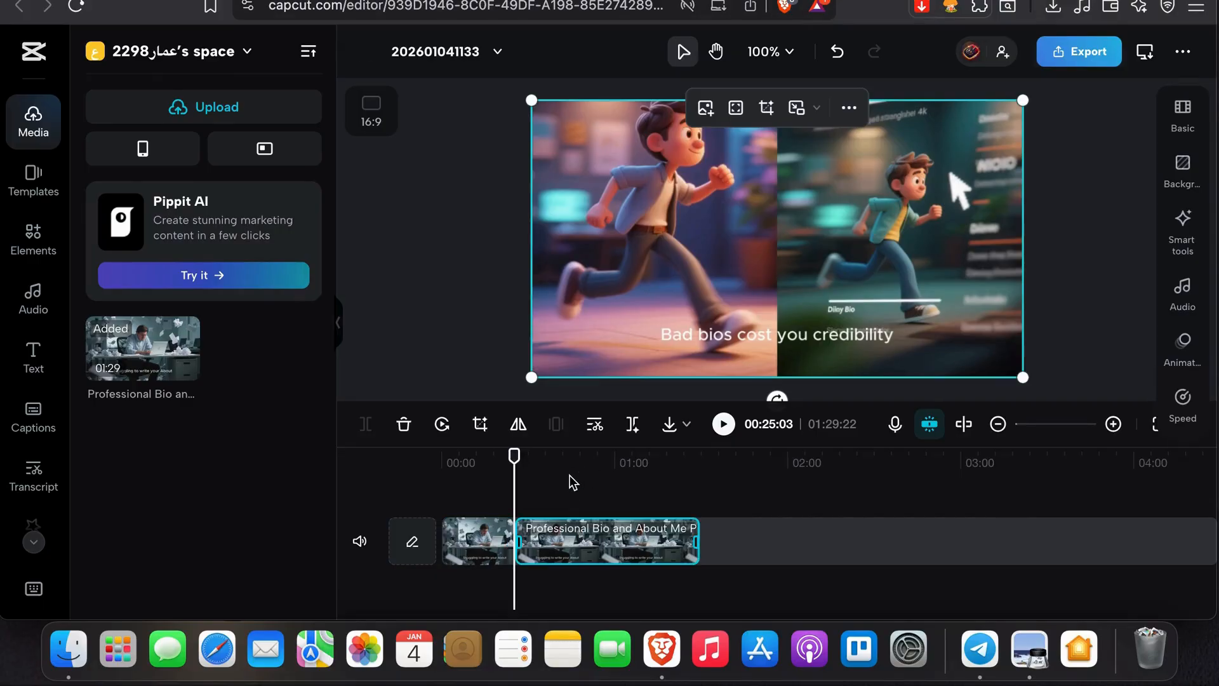
pyautogui.click(570, 483)
pyautogui.click(575, 543)
pyautogui.press('super+b')
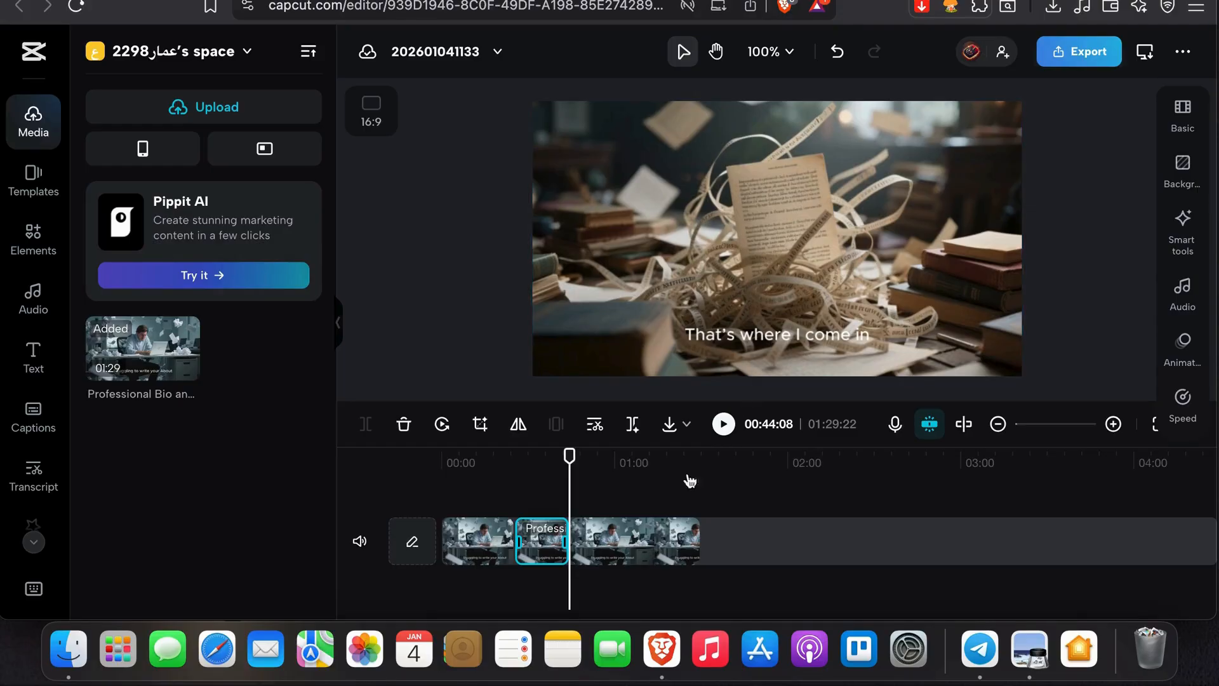
# Examine the audio settings of the last video segment, including volume, fade durations and noise reduction
pyautogui.click(627, 536)
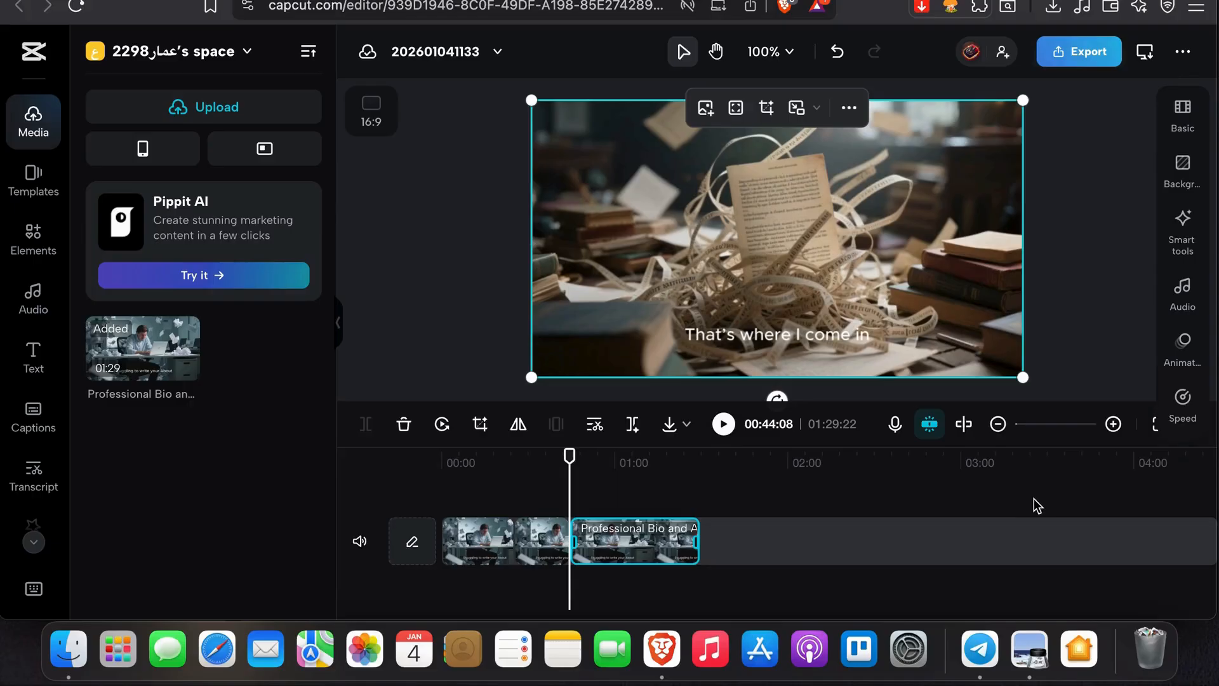
pyautogui.click(1183, 299)
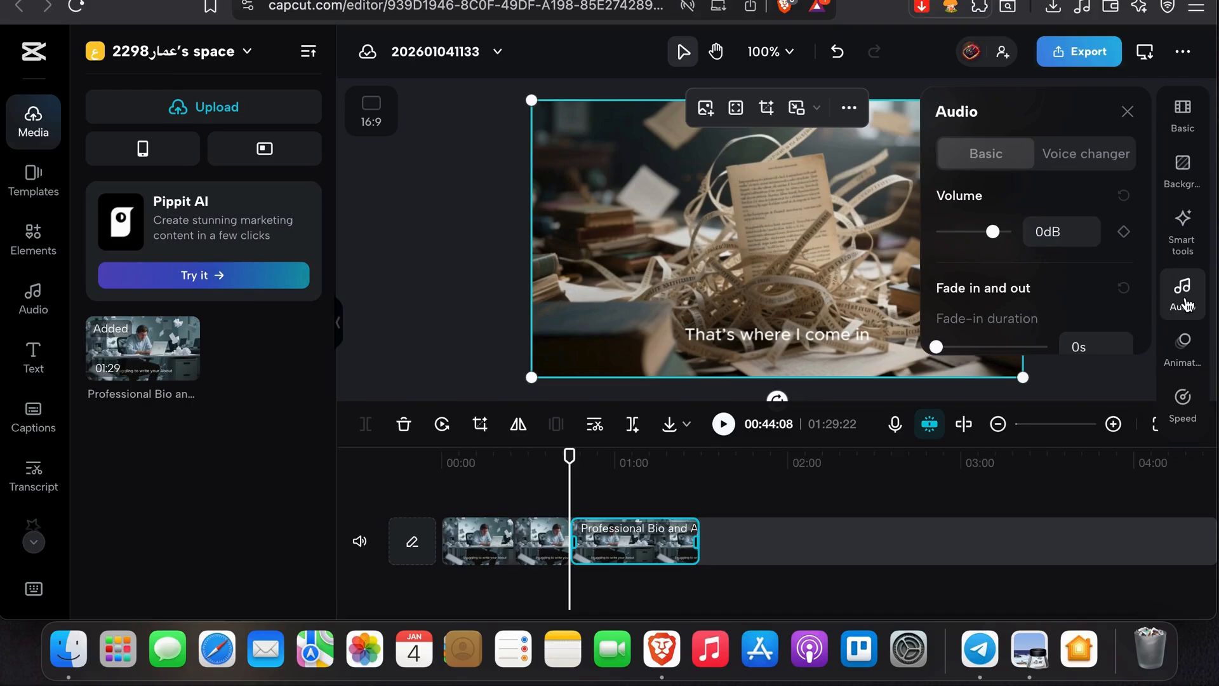
pyautogui.scroll(-4, 1019, 266)
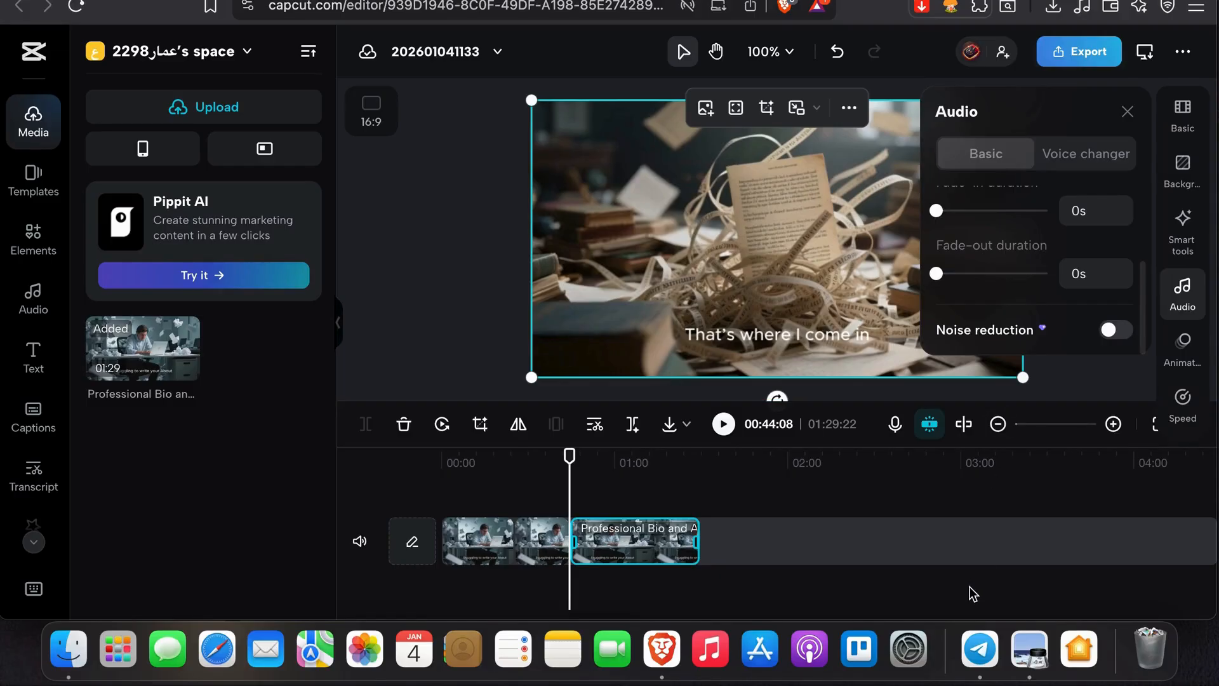
# Add a default heading text over the first video segment at 00:11:17
pyautogui.click(470, 516)
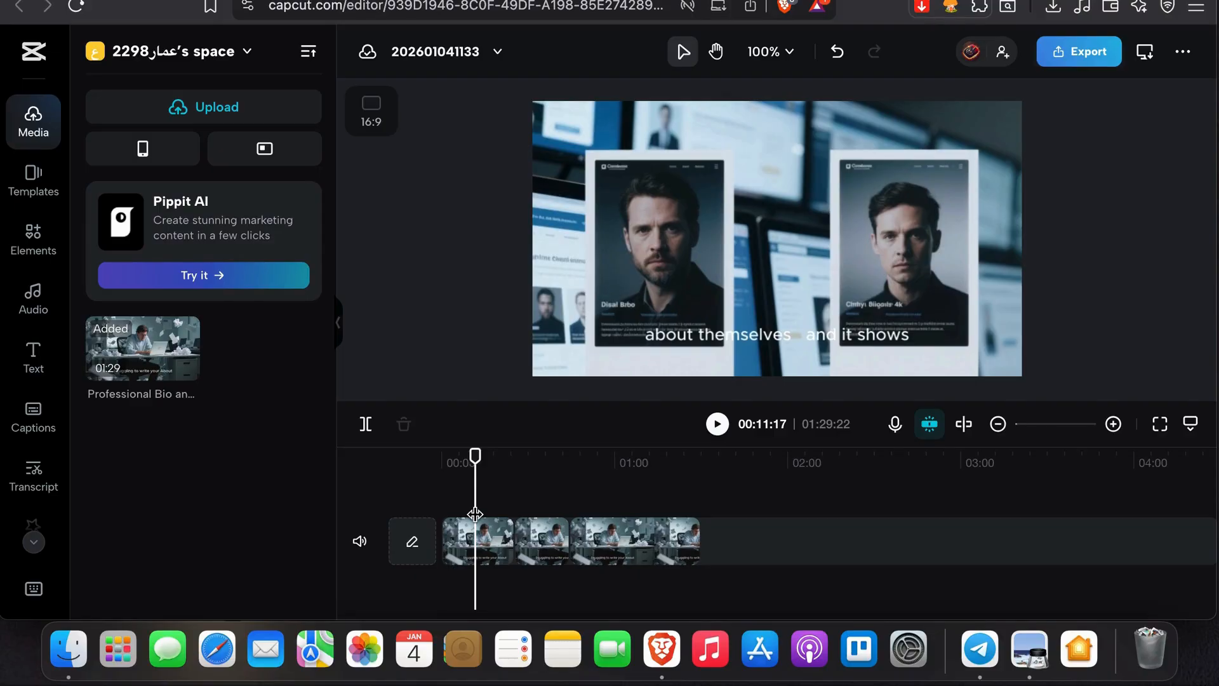
pyautogui.click(489, 534)
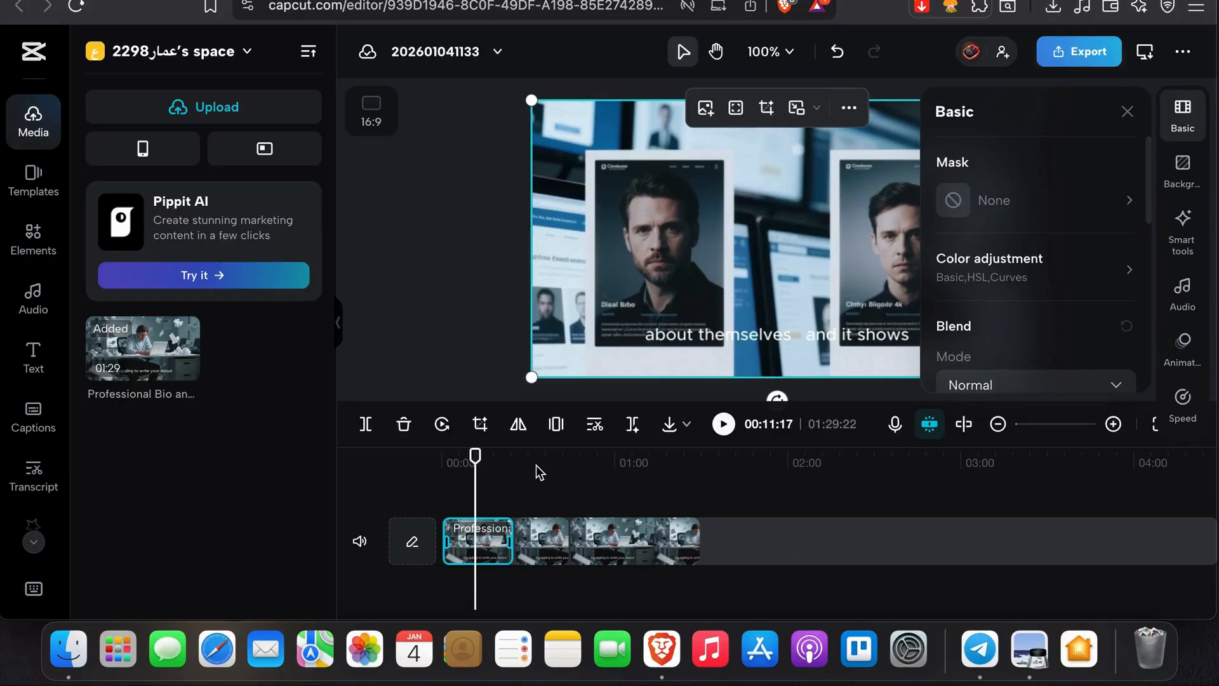
pyautogui.click(36, 340)
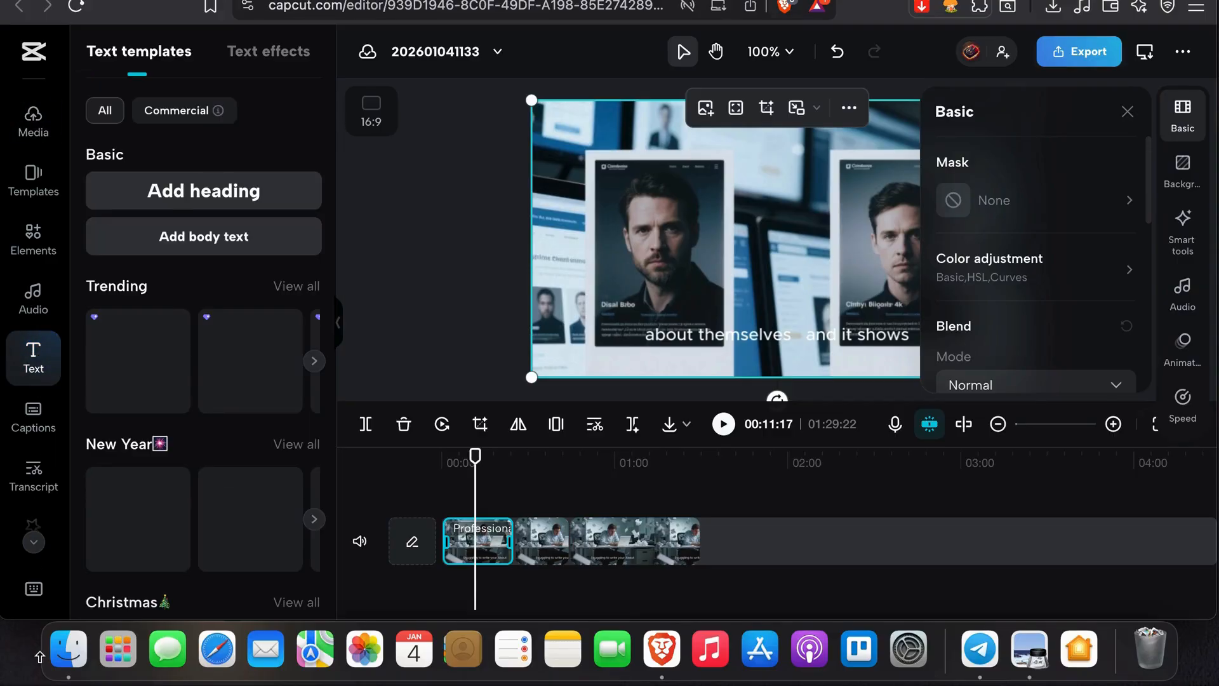
pyautogui.click(156, 207)
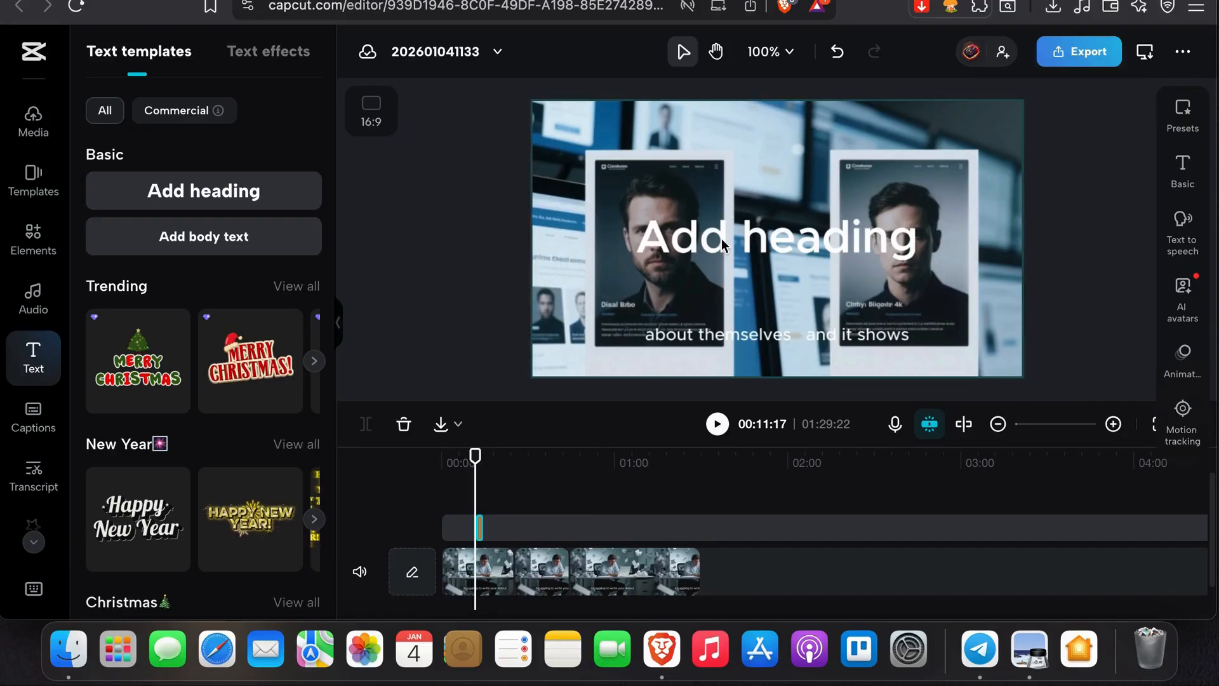
# Scale the heading text down slightly from its upper-left corner and delete it from the project
pyautogui.click(722, 243)
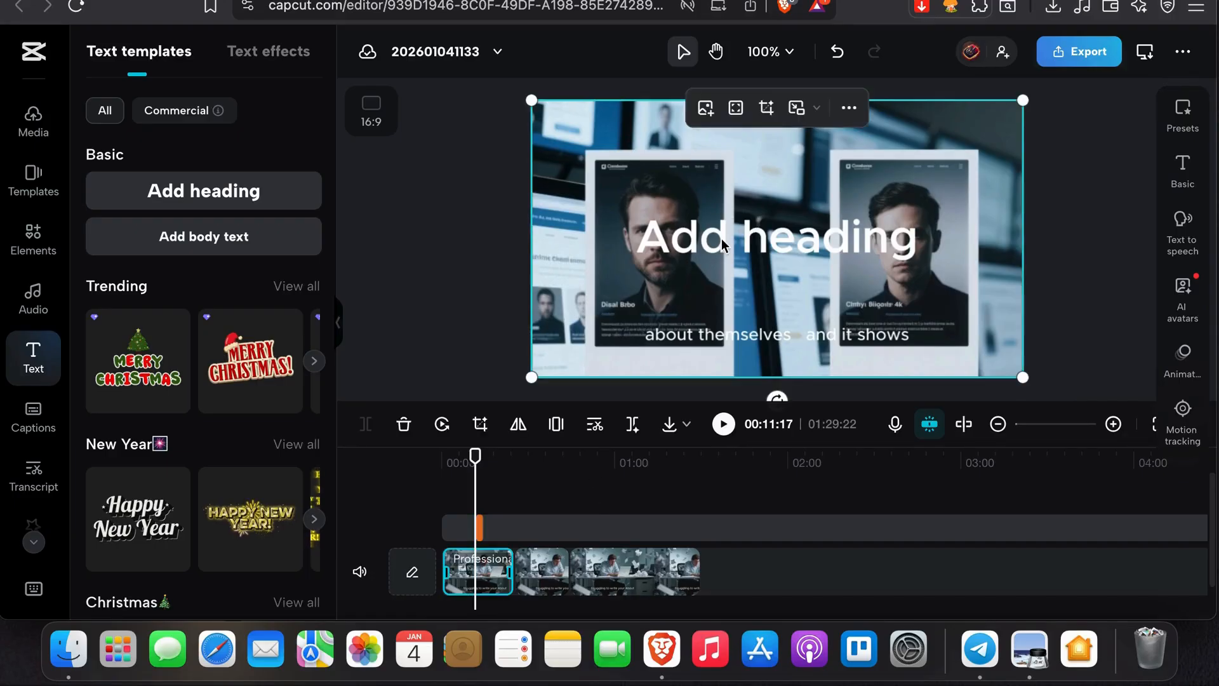
pyautogui.click(690, 244)
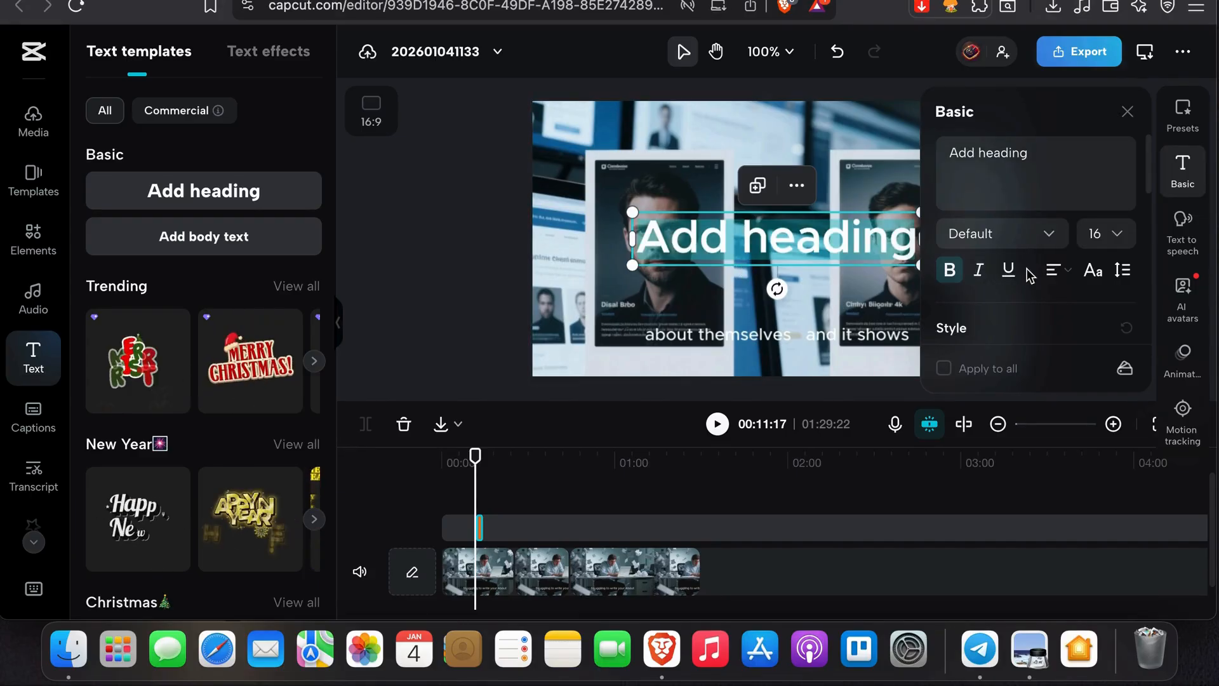
pyautogui.click(902, 259)
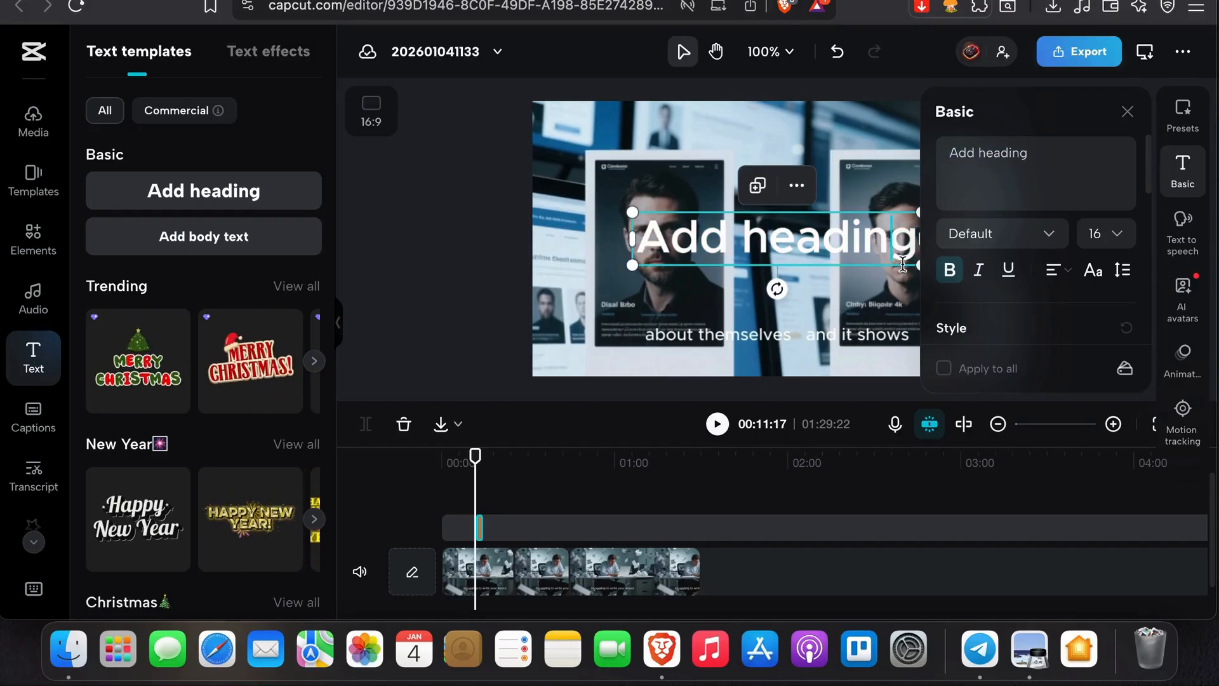
pyautogui.click(890, 306)
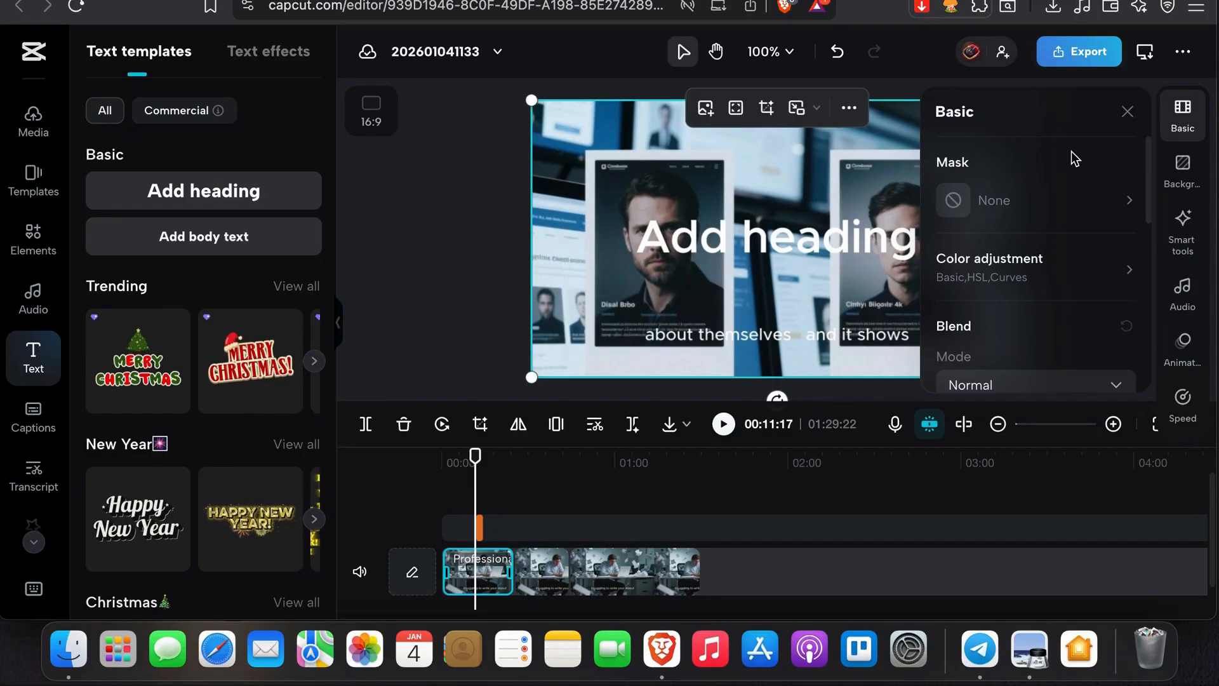
pyautogui.click(710, 254)
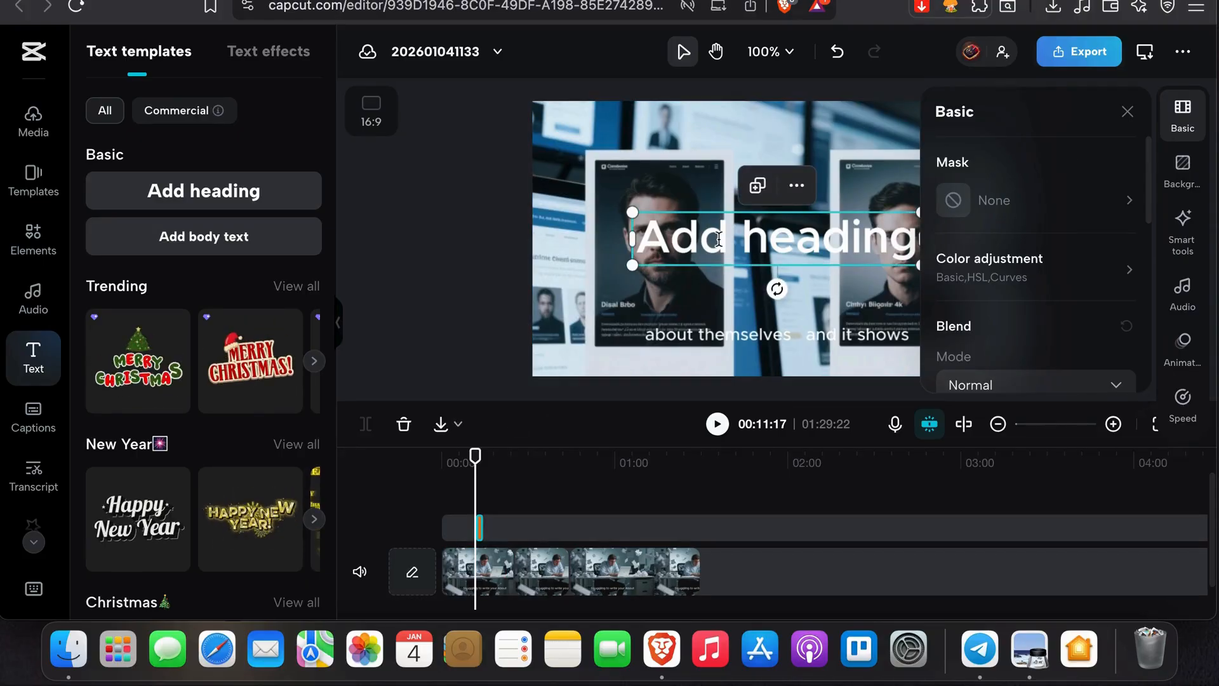
pyautogui.click(718, 238)
pyautogui.moveTo(634, 212); pyautogui.dragTo(647, 213)
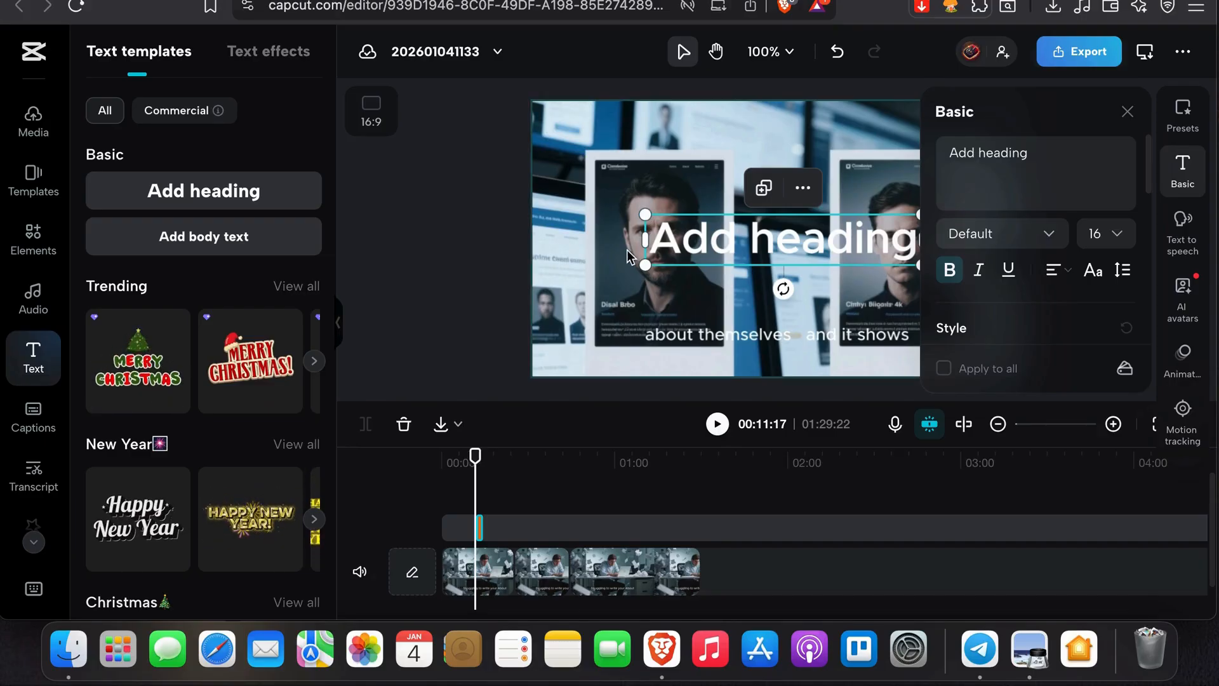
pyautogui.moveTo(644, 216); pyautogui.dragTo(679, 221)
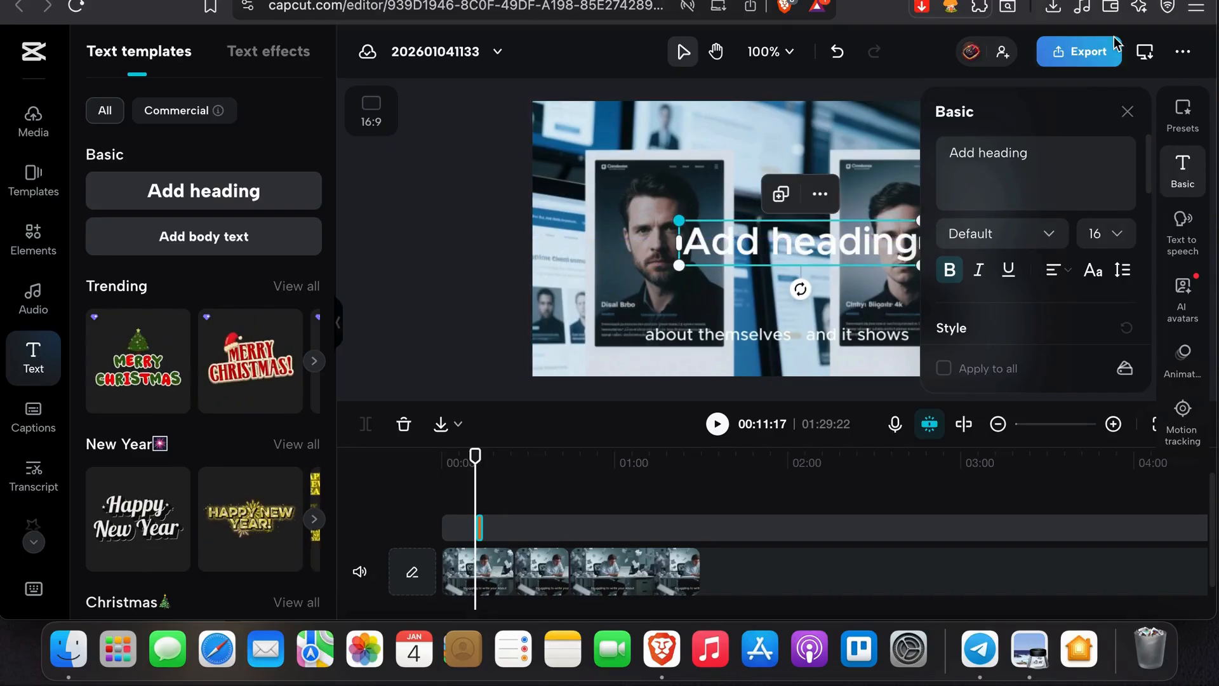
pyautogui.click(1127, 112)
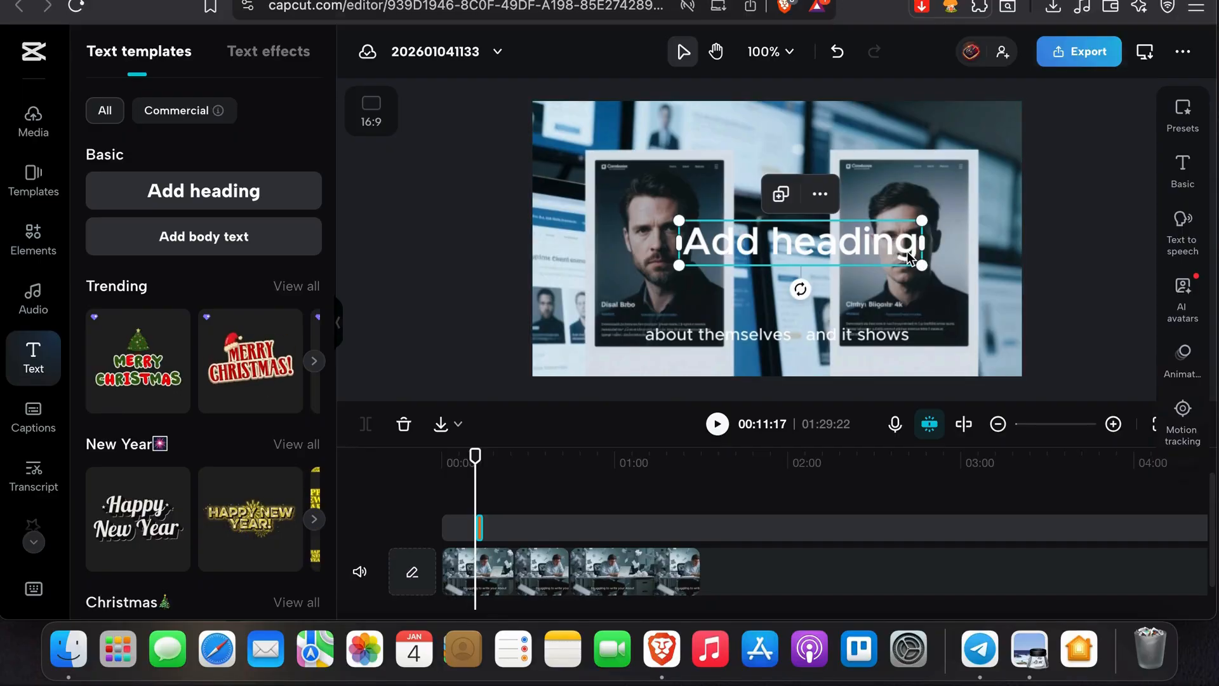
pyautogui.press('Delete')
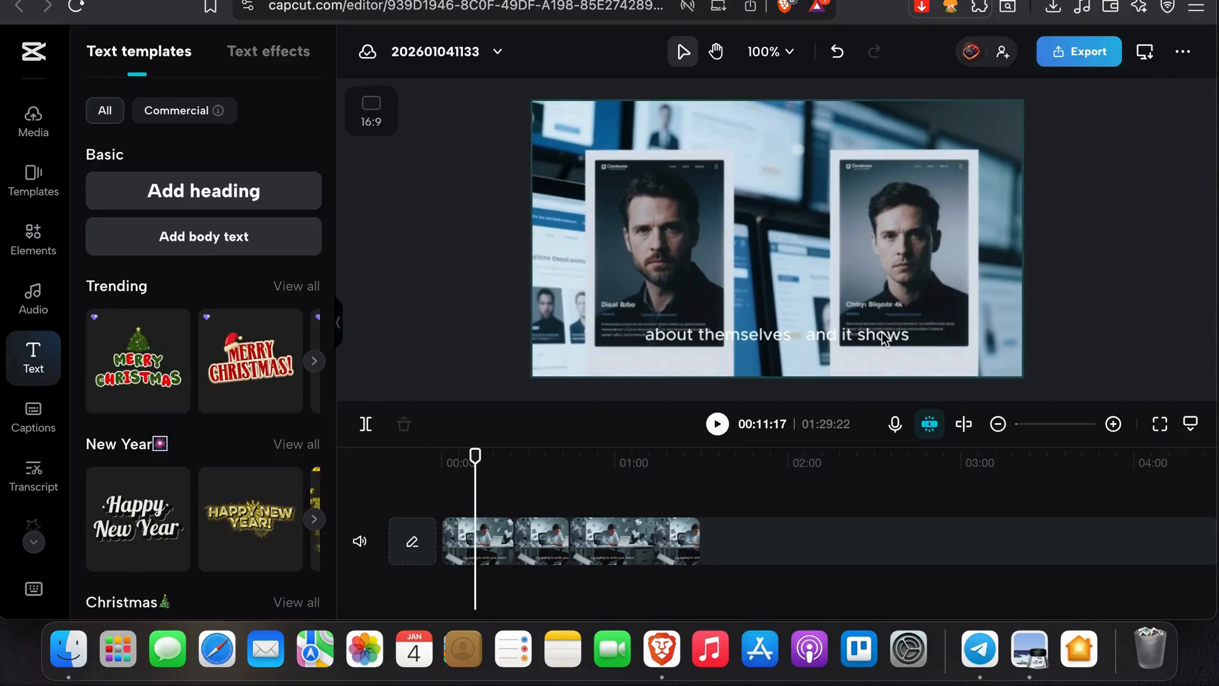
# Enlarge the first video segment slightly beyond the frame and play the result from 00:18:15
pyautogui.click(644, 160)
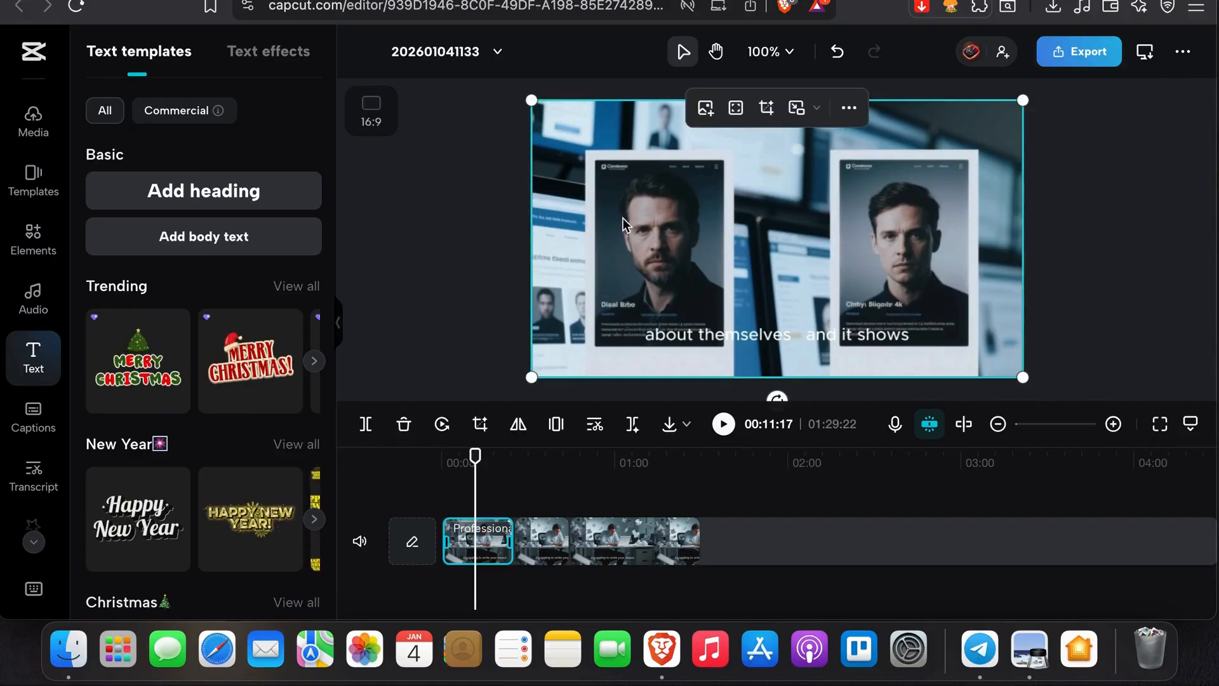
pyautogui.moveTo(533, 377); pyautogui.dragTo(496, 398)
pyautogui.click(496, 485)
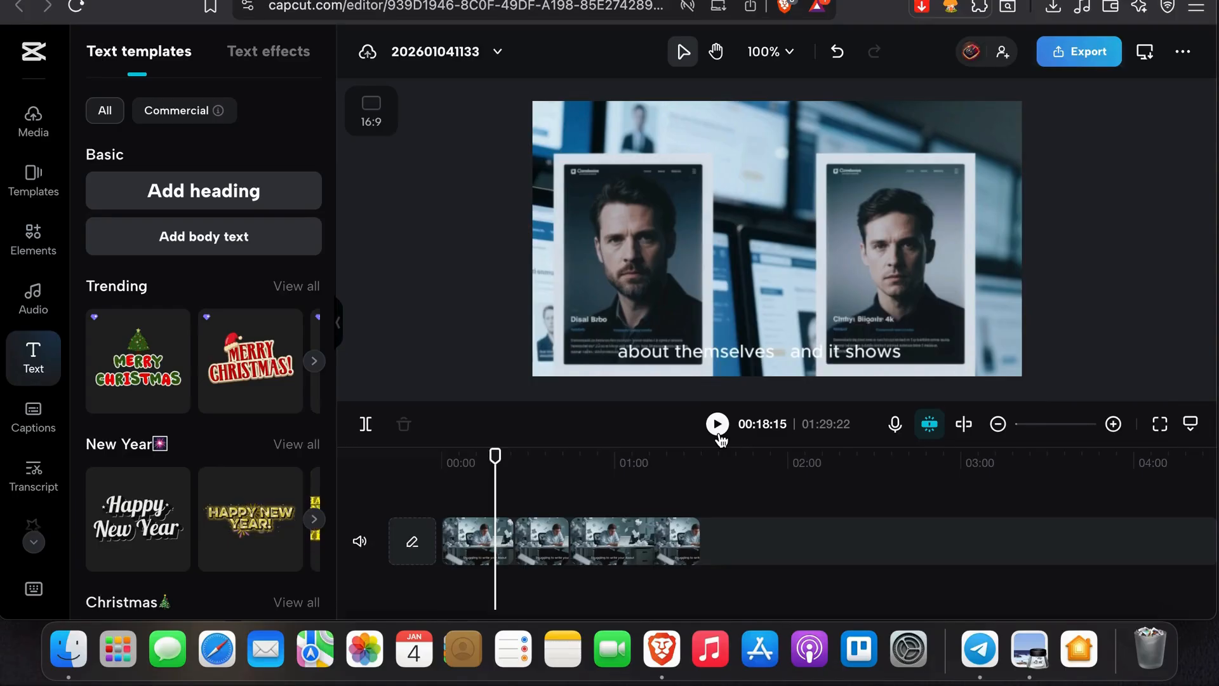
pyautogui.press('space')
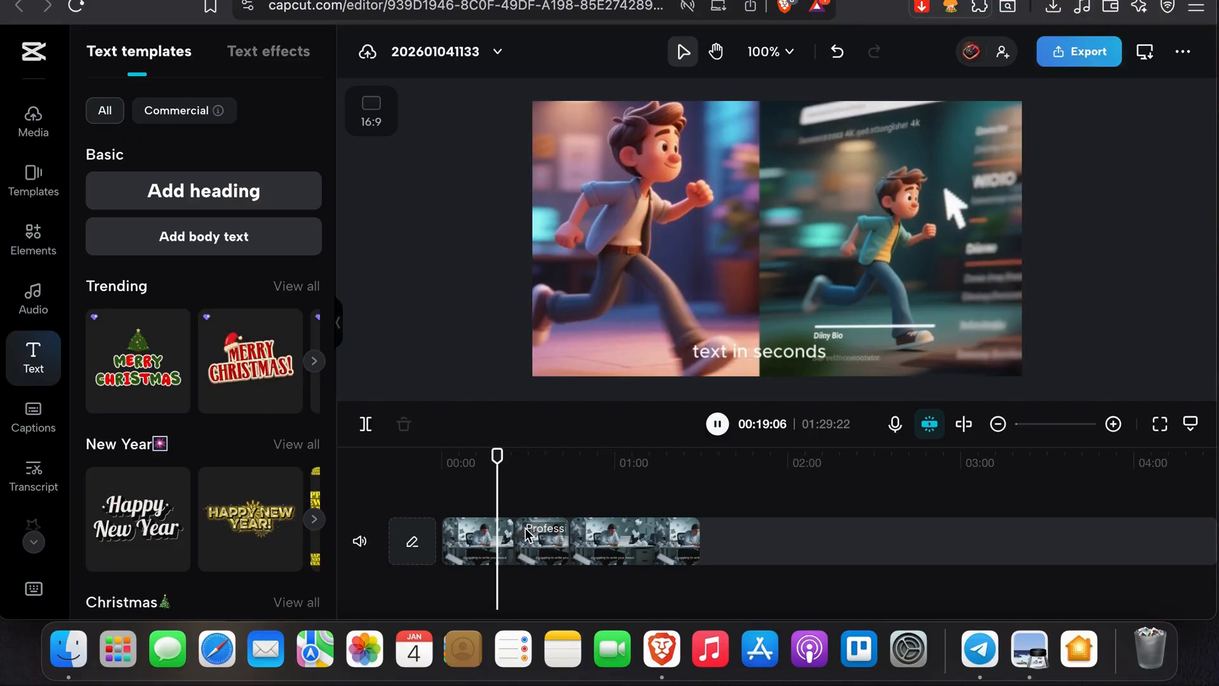
pyautogui.click(719, 426)
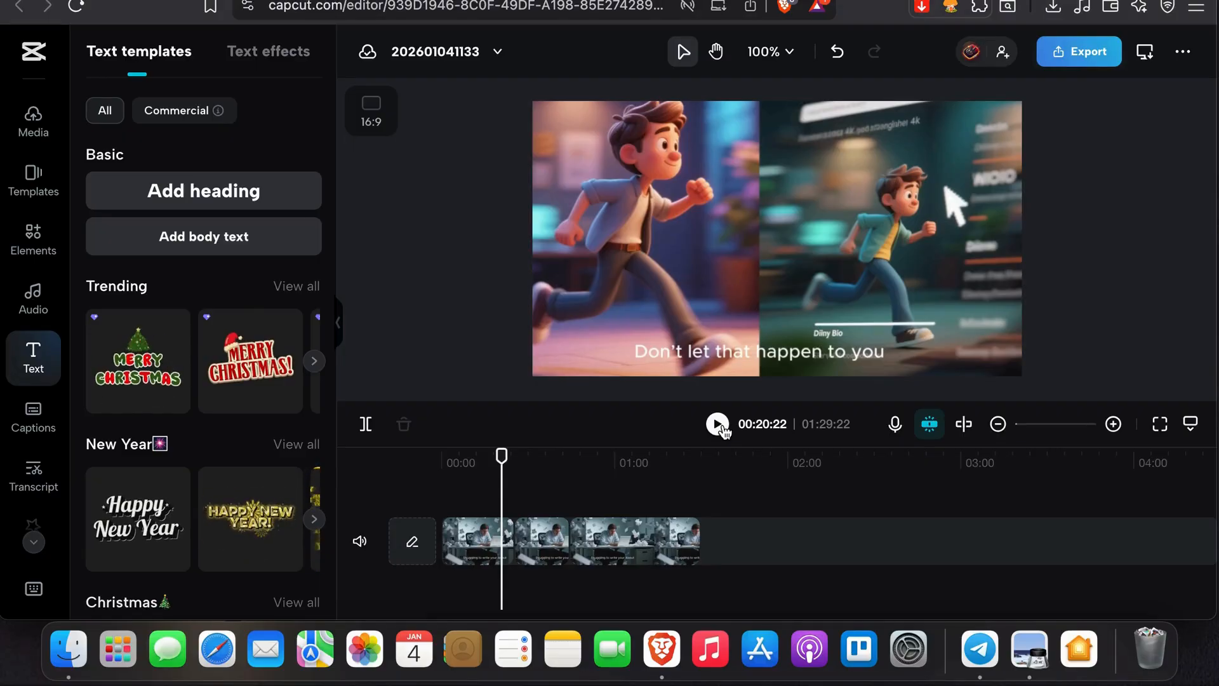
# Review the download settings for name, resolution, quality, frame rate and format, and close them without exporting
pyautogui.click(1071, 57)
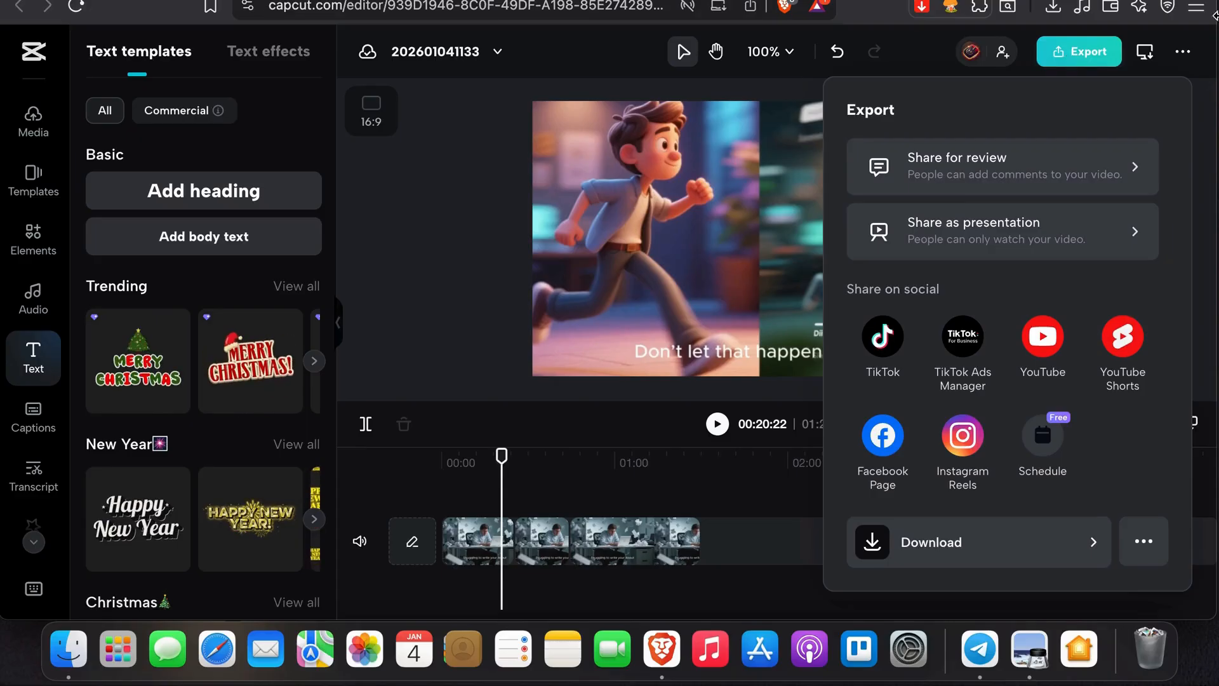
pyautogui.click(1049, 551)
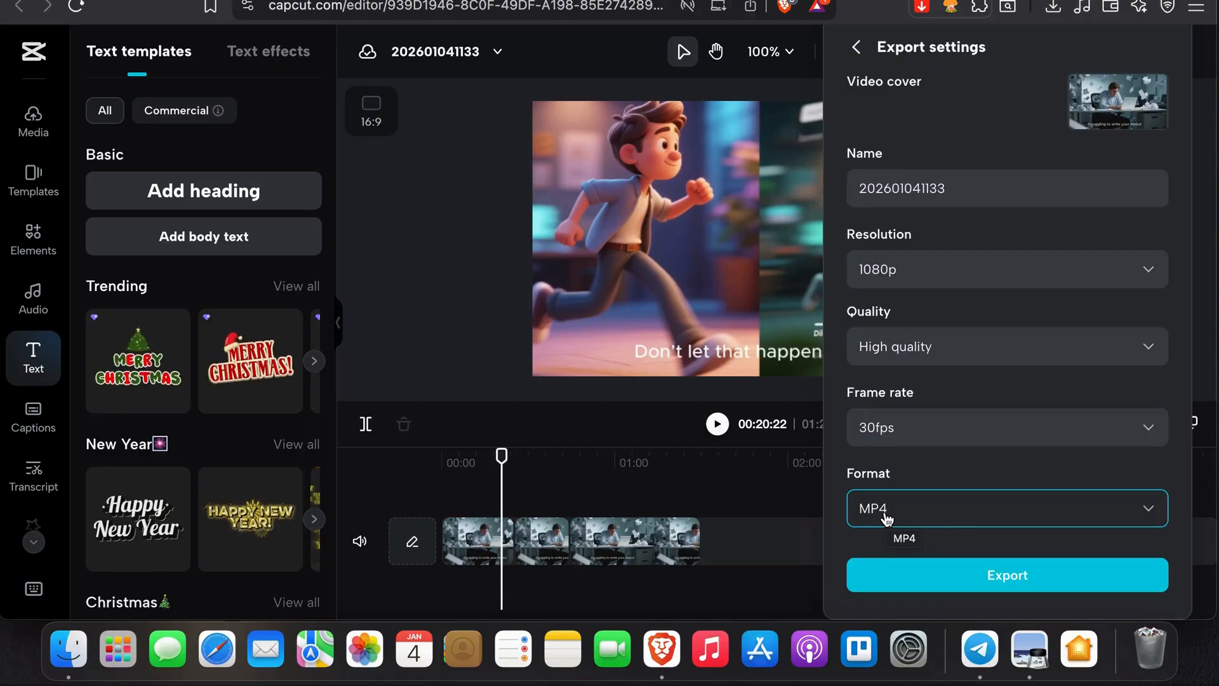
pyautogui.click(465, 347)
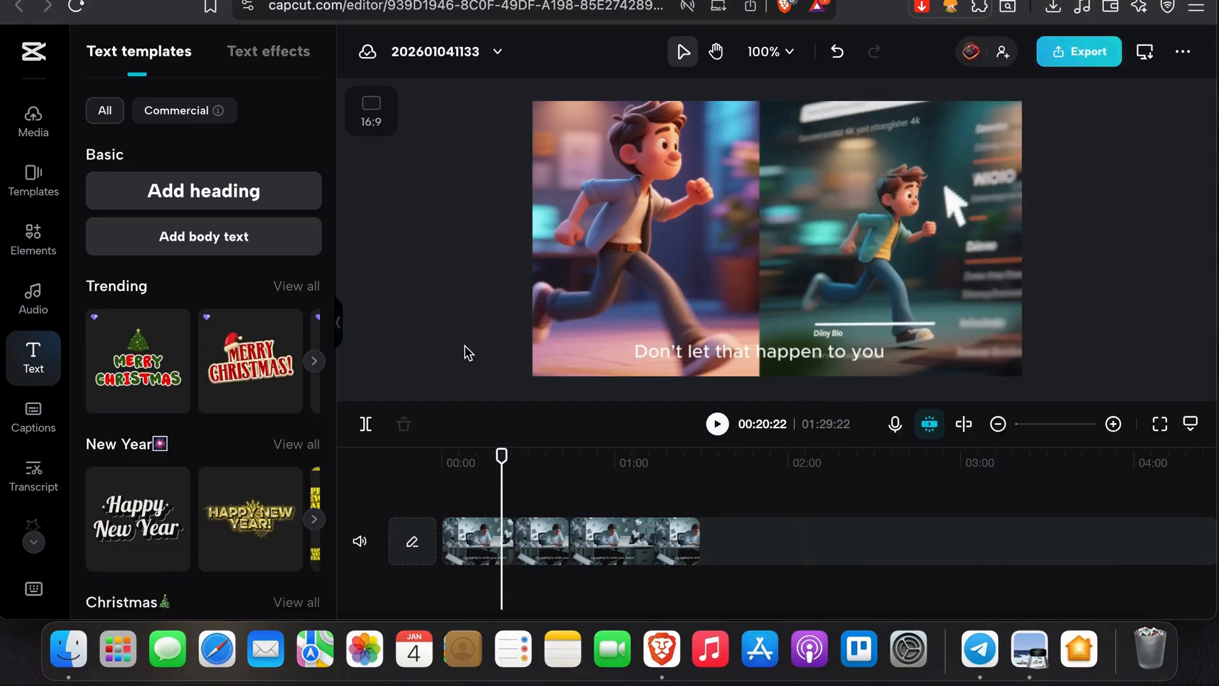